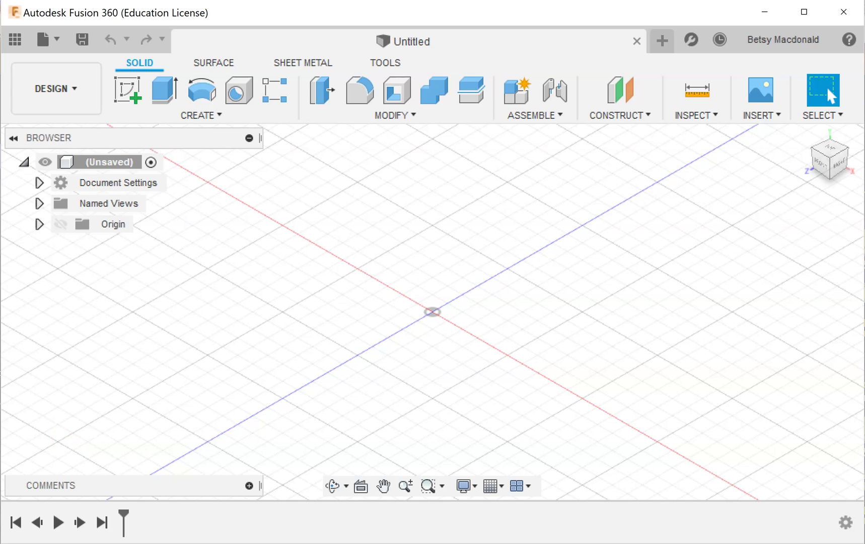
# Start a new sketch from the SOLID tab so the origin planes appear.
pyautogui.click(131, 94)
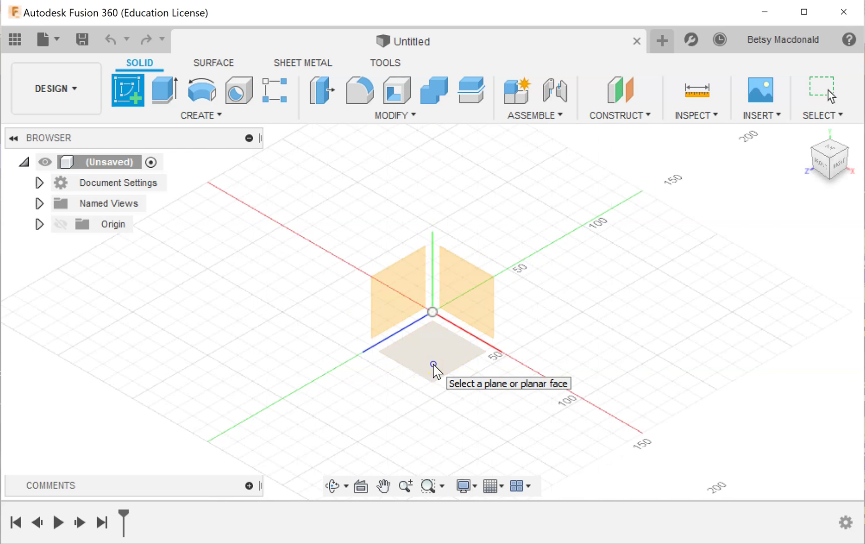
# Place the sketch on the horizontal XY ground plane and activate the Line tool.
pyautogui.click(433, 365)
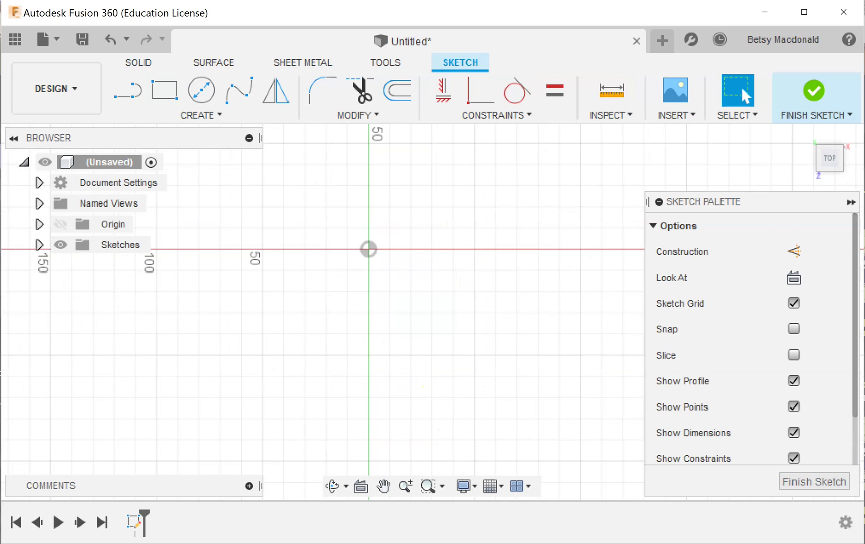
pyautogui.moveTo(829, 166)
pyautogui.moveTo(432, 312)
pyautogui.keyDown('shift'); pyautogui.mouseDown(button='middle')
pyautogui.moveTo(449, 323)
pyautogui.moveTo(524, 247)
pyautogui.moveTo(478, 227)
pyautogui.mouseUp(button='middle'); pyautogui.keyUp('shift')
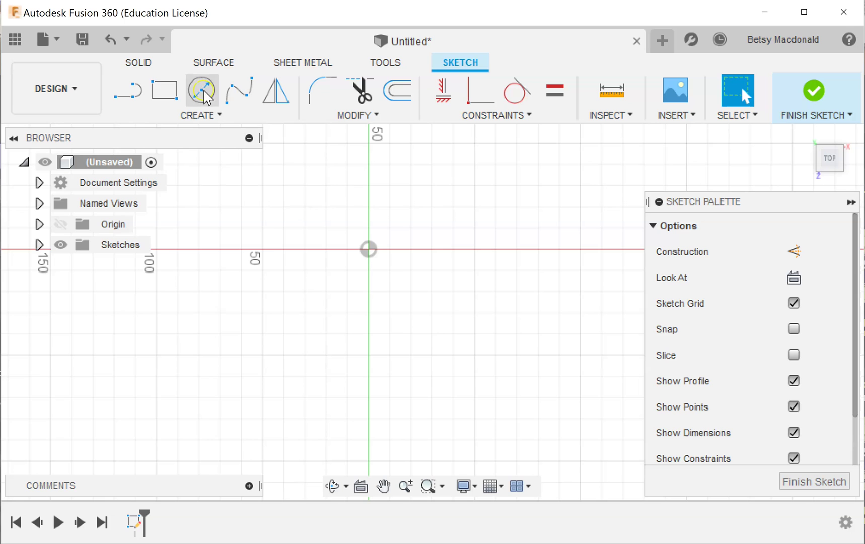
pyautogui.click(184, 115)
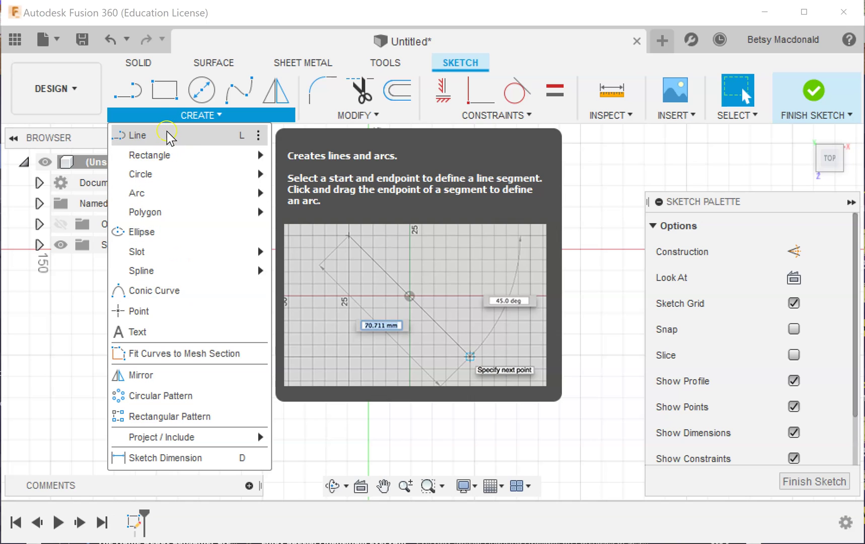
pyautogui.click(151, 135)
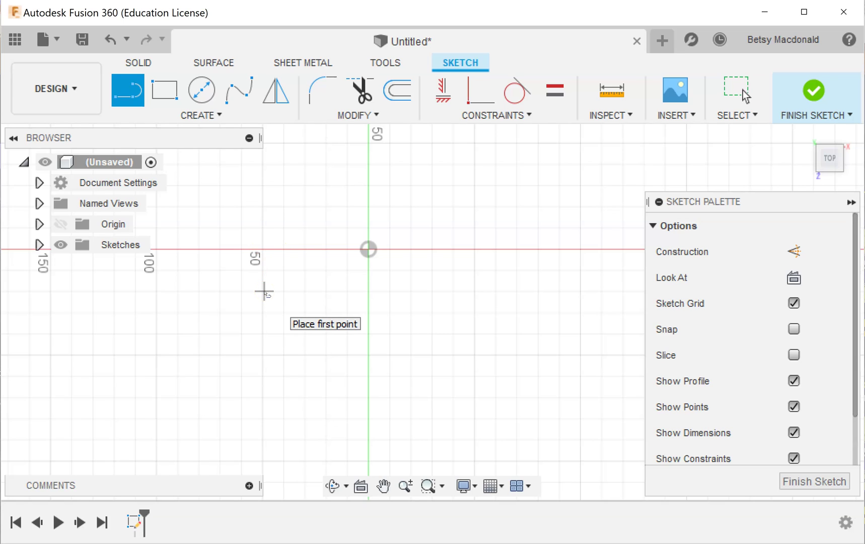
# Draw the closed house outline: pitched roof, side walls and a rectangular door notch in the bottom edge.
pyautogui.click(294, 250)
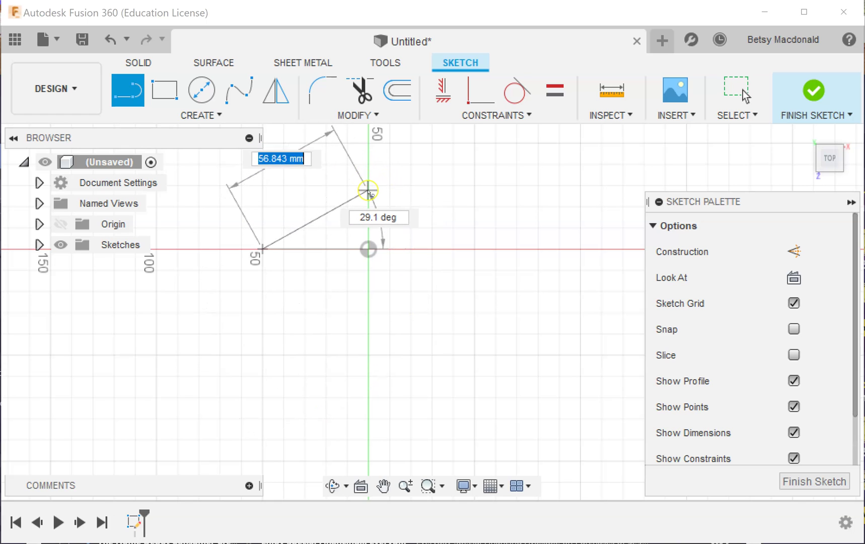
pyautogui.click(368, 185)
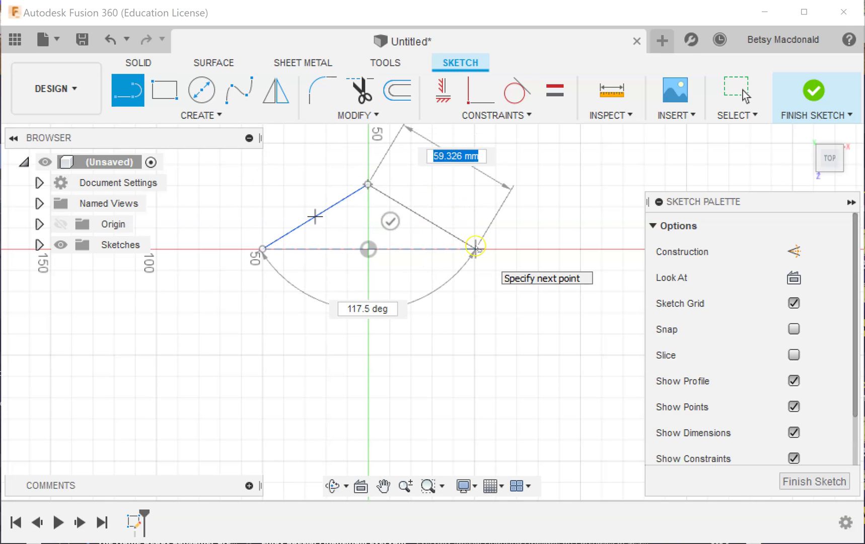
pyautogui.click(475, 248)
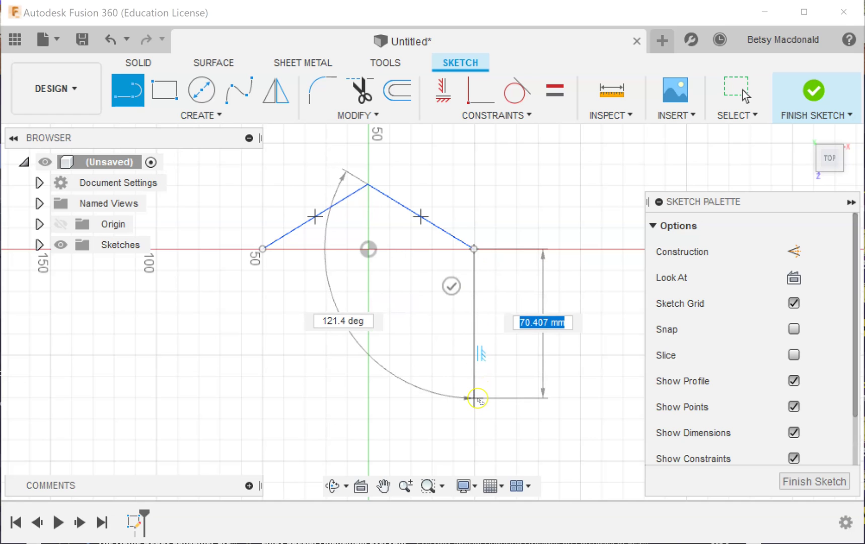
pyautogui.click(476, 398)
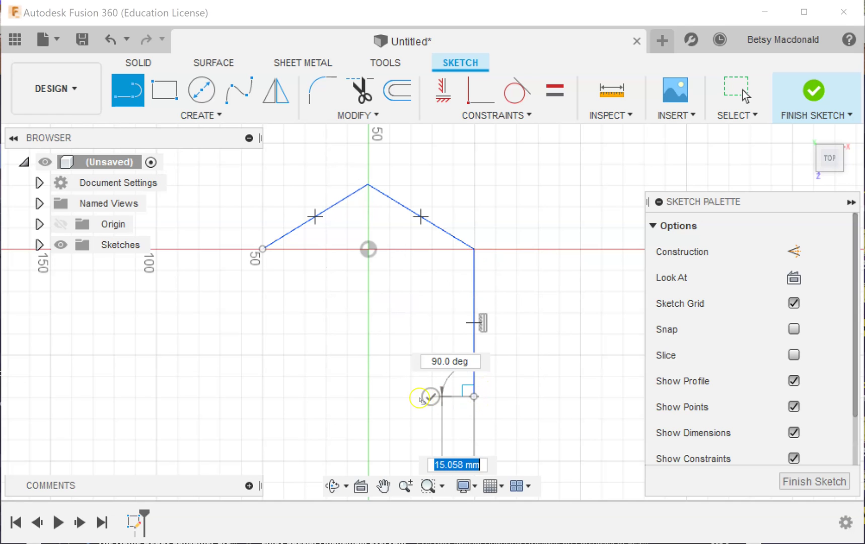
pyautogui.click(392, 396)
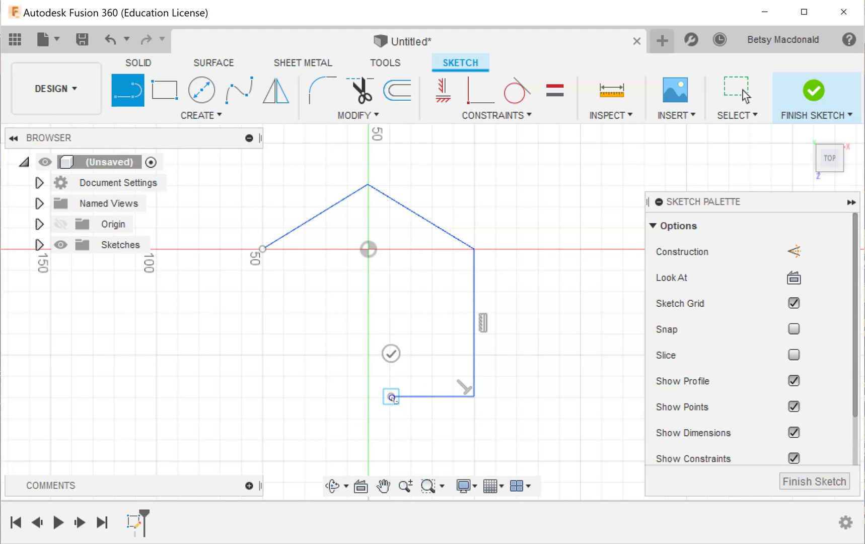
pyautogui.click(391, 332)
pyautogui.click(347, 332)
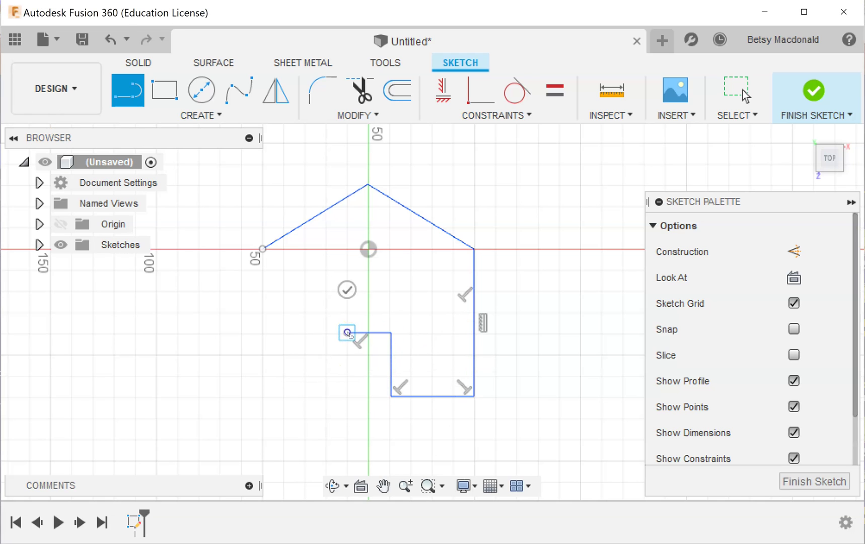
pyautogui.click(348, 397)
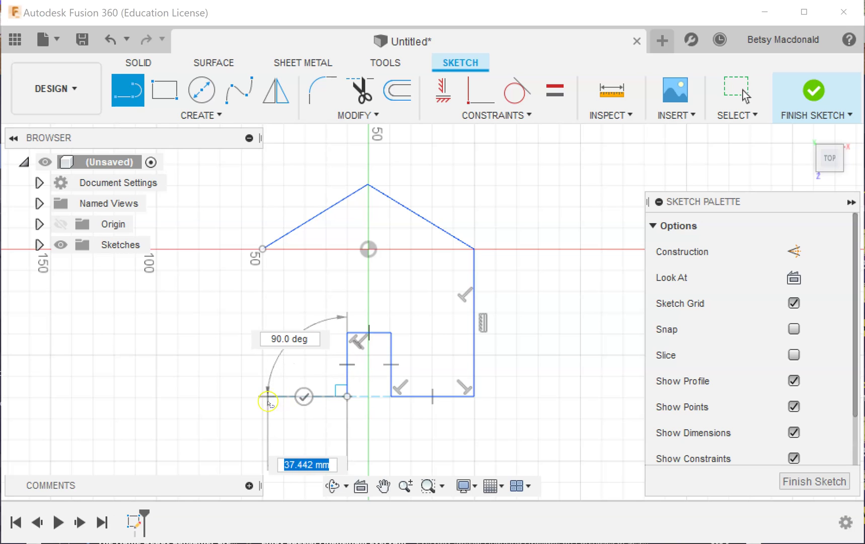
pyautogui.click(264, 399)
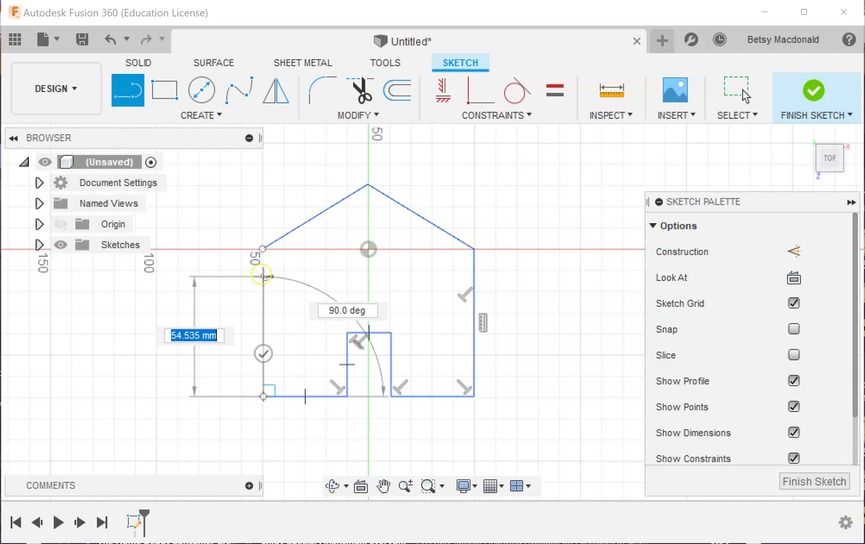
pyautogui.click(262, 249)
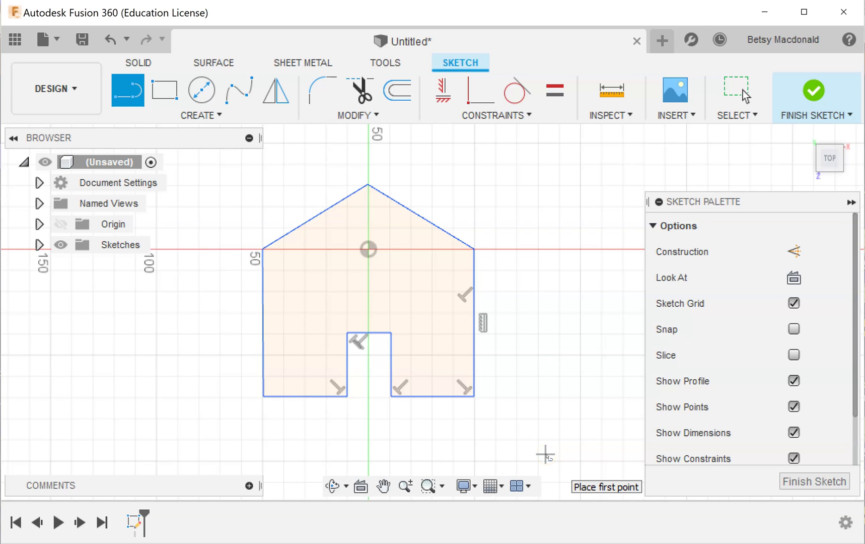
# Draw a rectangular chimney rising from the right roof slope.
pyautogui.click(566, 387)
pyautogui.moveTo(574, 300)
pyautogui.mouseDown(button='middle')
pyautogui.moveTo(585, 303)
pyautogui.moveTo(527, 301)
pyautogui.moveTo(478, 324)
pyautogui.mouseUp(button='middle')
pyautogui.moveTo(597, 349)
pyautogui.mouseDown(button='middle')
pyautogui.moveTo(460, 349)
pyautogui.moveTo(554, 354)
pyautogui.moveTo(473, 313)
pyautogui.moveTo(411, 315)
pyautogui.moveTo(538, 326)
pyautogui.moveTo(470, 319)
pyautogui.moveTo(496, 323)
pyautogui.moveTo(485, 336)
pyautogui.mouseUp(button='middle')
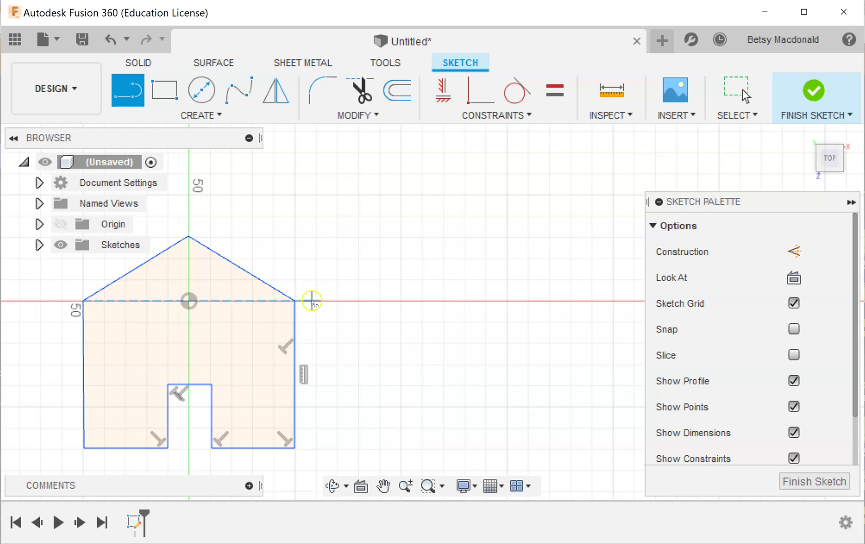
pyautogui.click(231, 262)
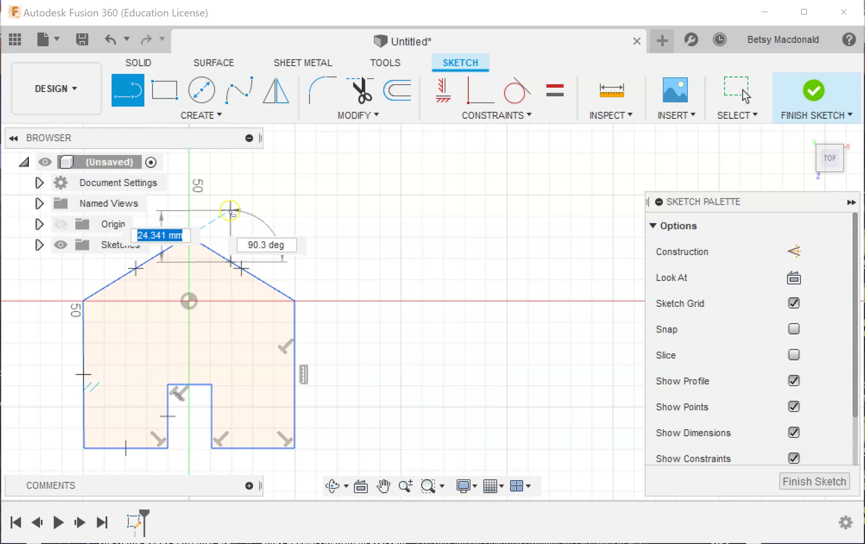
pyautogui.click(229, 209)
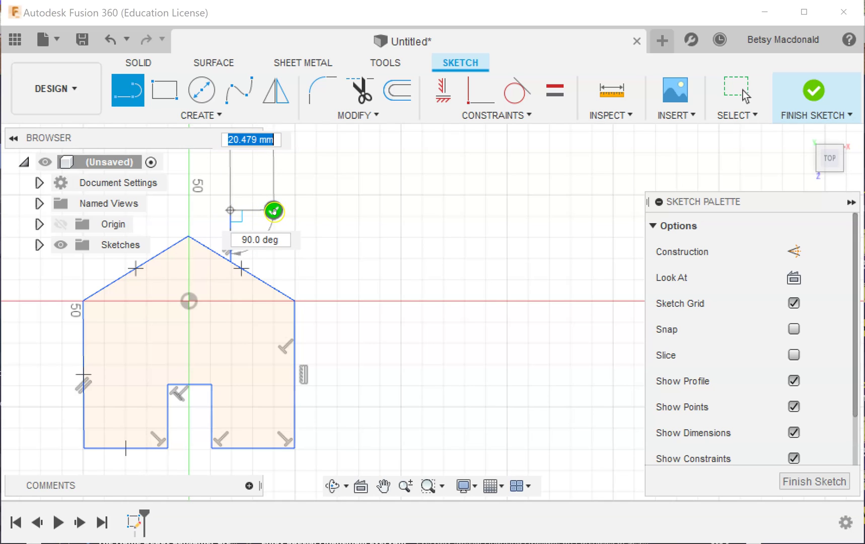
pyautogui.click(272, 210)
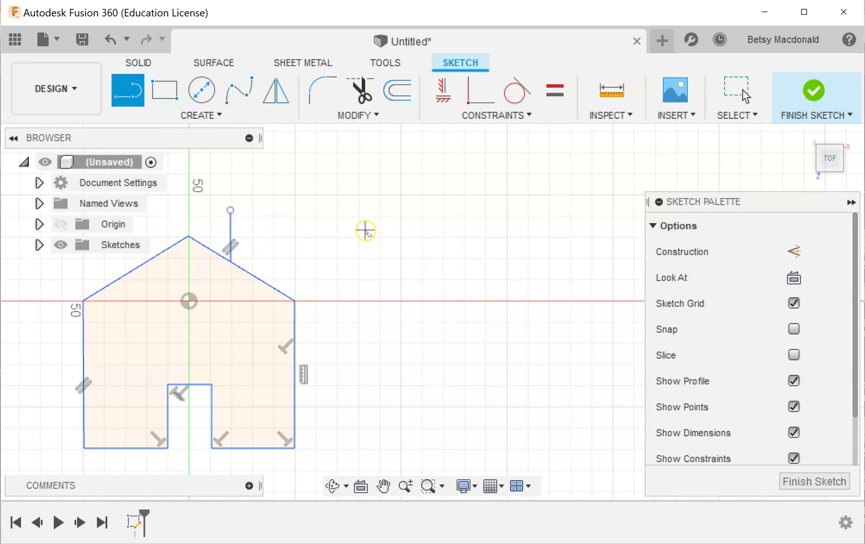
pyautogui.click(231, 210)
pyautogui.click(272, 210)
pyautogui.click(273, 283)
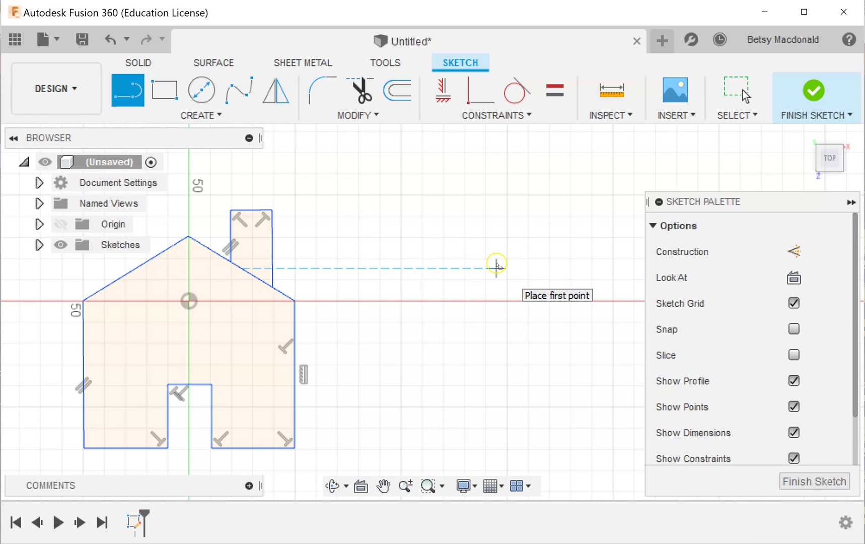
pyautogui.click(358, 259)
# Draw a vertical line and two diagonals, then two tangent arcs forming an S-curve.
pyautogui.click(358, 191)
pyautogui.click(433, 268)
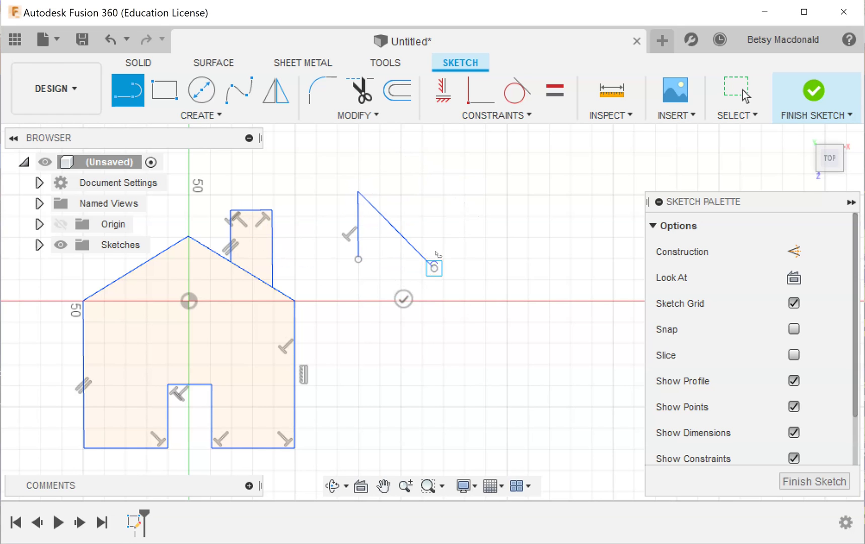
pyautogui.click(448, 191)
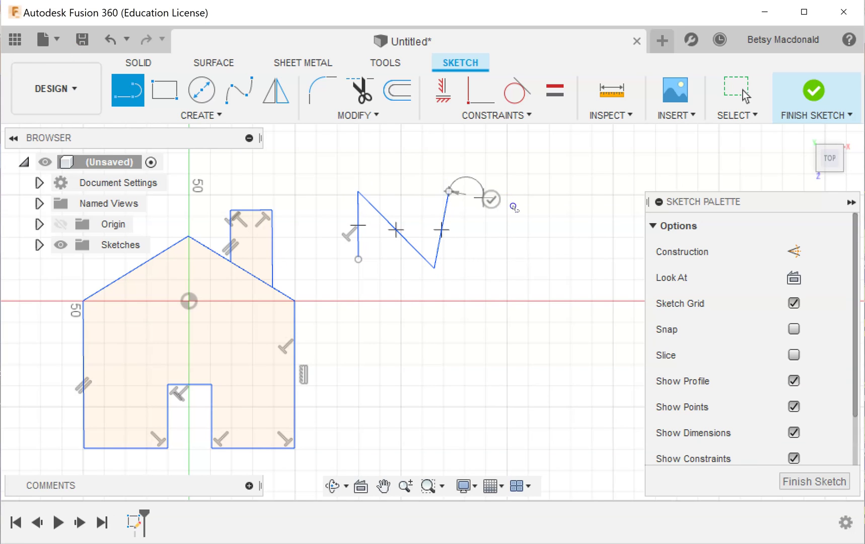
pyautogui.moveTo(514, 206); pyautogui.dragTo(581, 246)
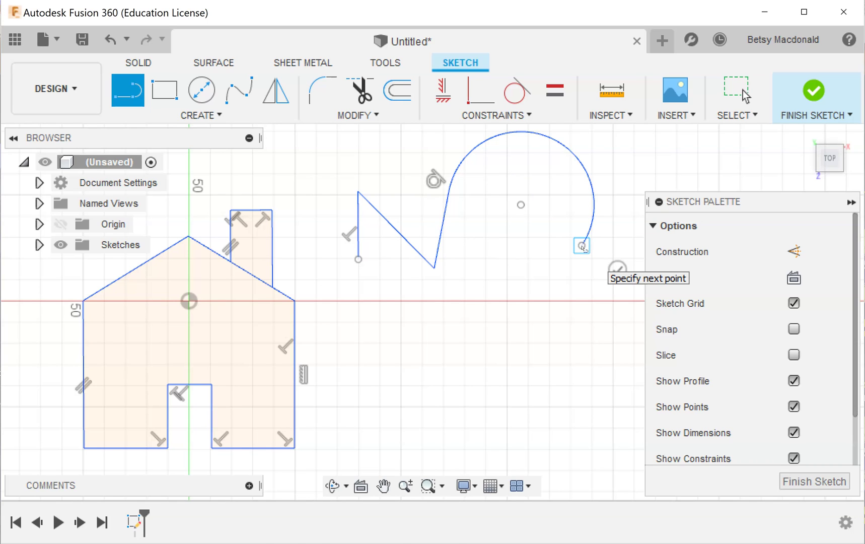
pyautogui.moveTo(582, 247); pyautogui.dragTo(543, 417)
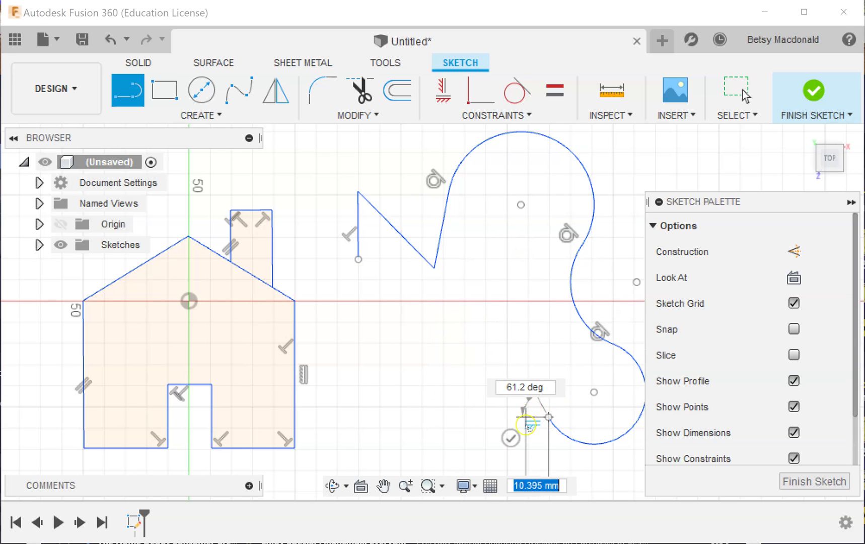
pyautogui.click(510, 437)
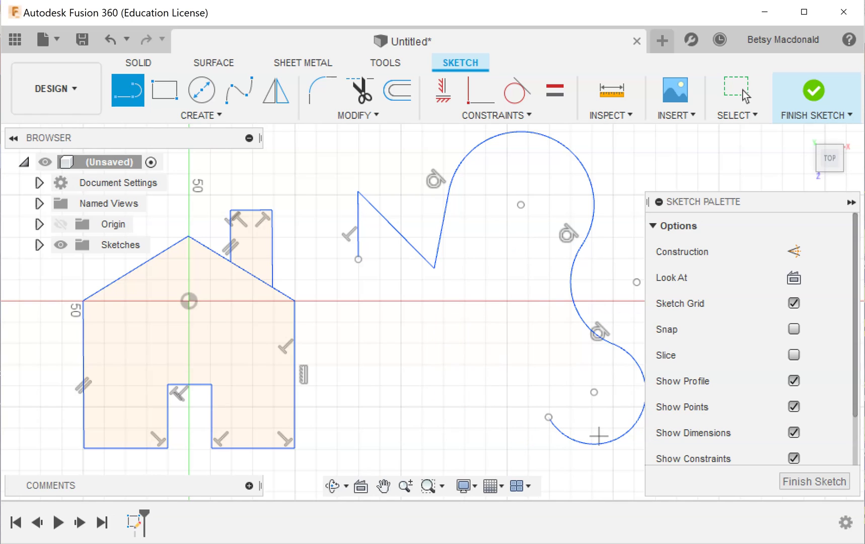
# Cancel the Press Pull without extruding and reopen Sketch1 for editing from the browser.
pyautogui.click(851, 203)
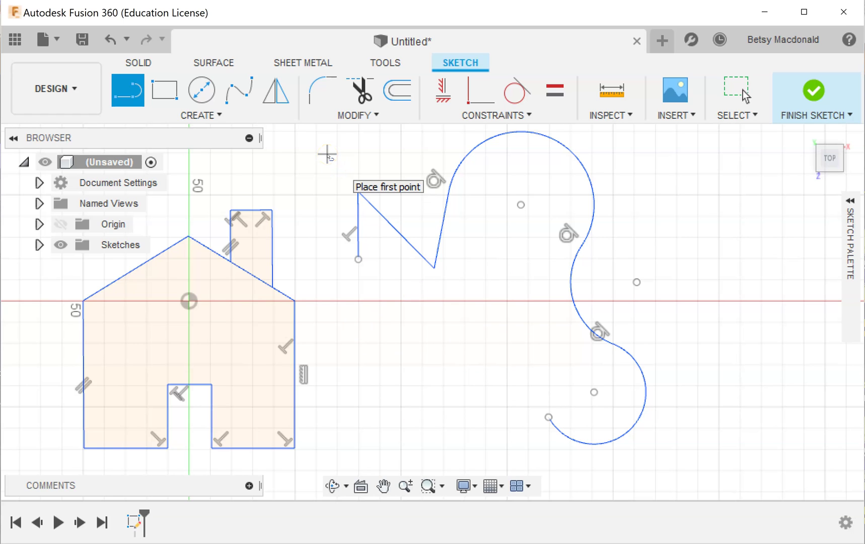
pyautogui.press('q')
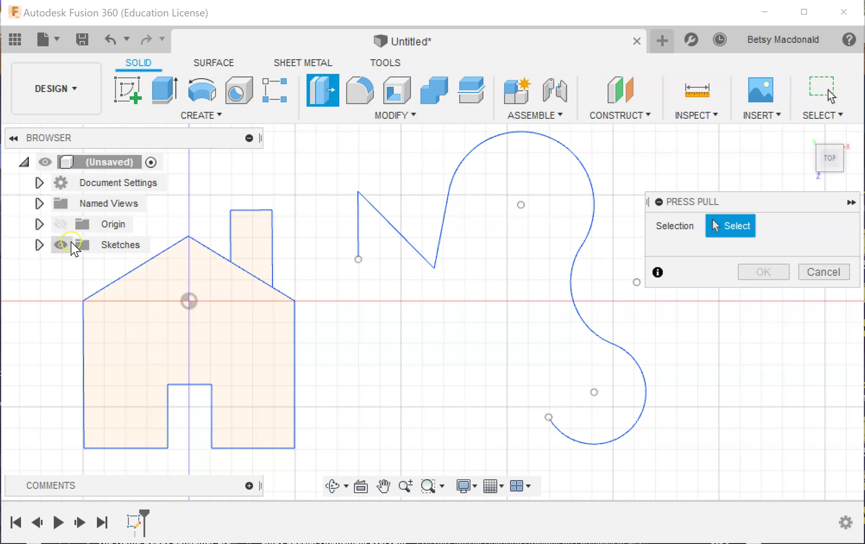
pyautogui.click(40, 245)
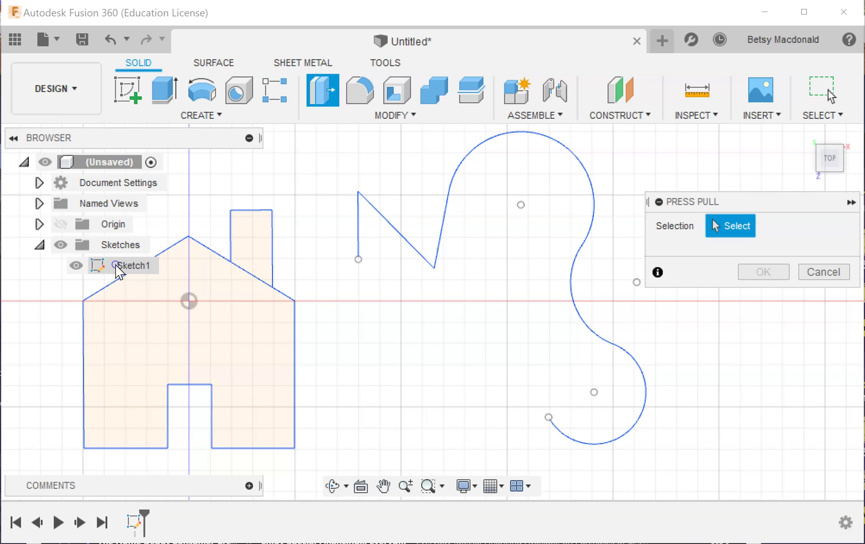
pyautogui.click(805, 273)
pyautogui.doubleClick(136, 265)
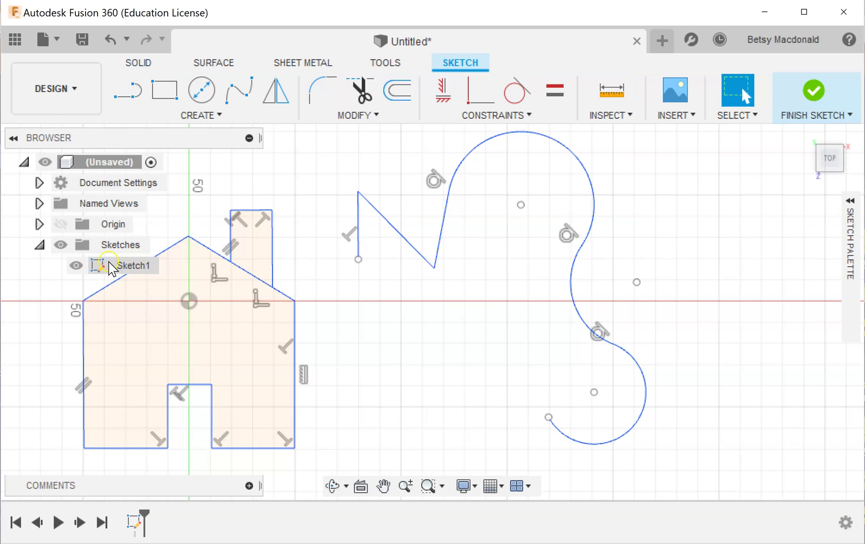
# Window-select the zigzag lines and S-curve arcs and delete them, keeping the house.
pyautogui.click(99, 264)
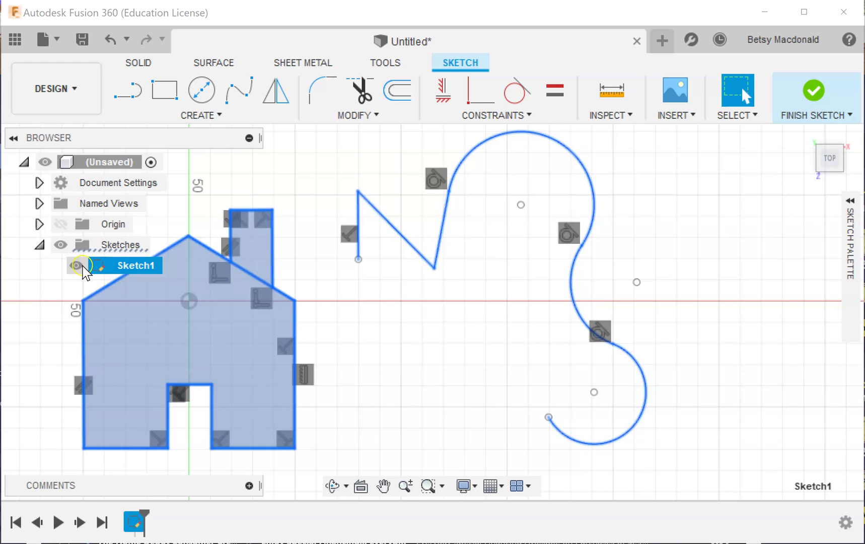
pyautogui.press('Escape')
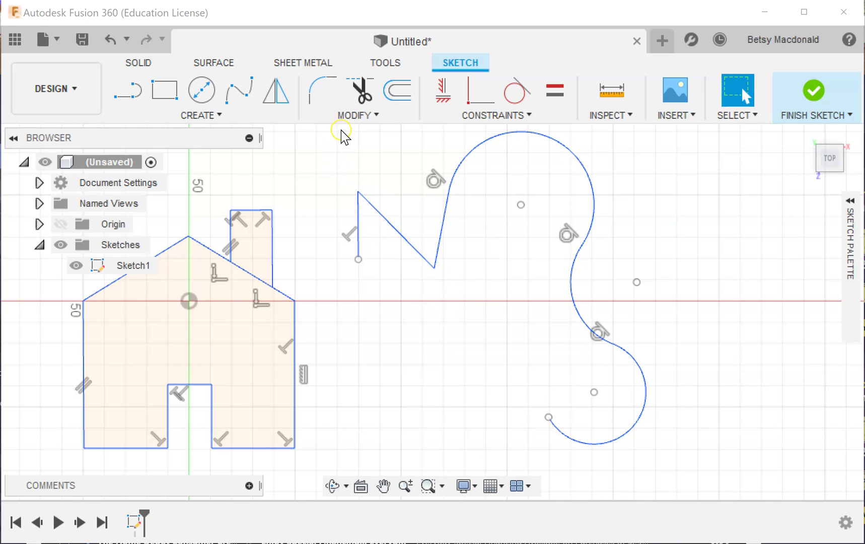
pyautogui.moveTo(340, 130); pyautogui.dragTo(714, 469)
pyautogui.press('Delete')
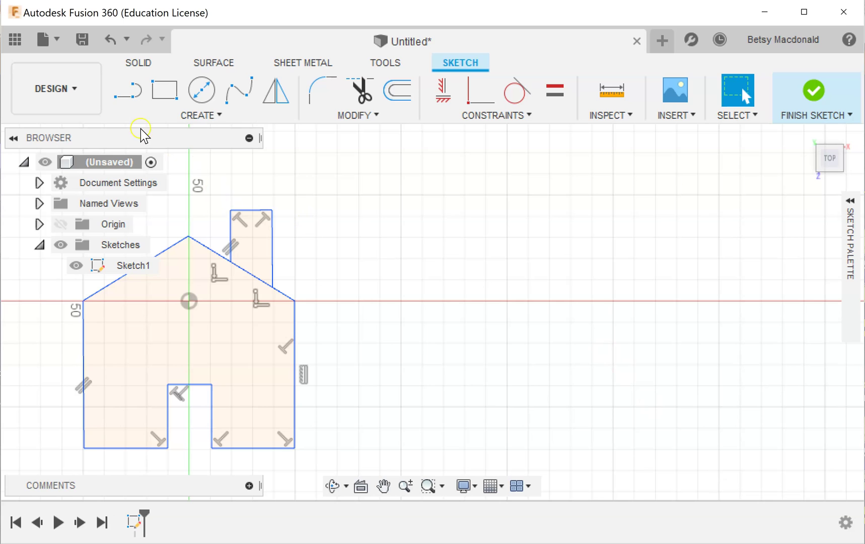
# Draw a 50 mm line along the x-axis and a matching parallel line above it.
pyautogui.click(129, 92)
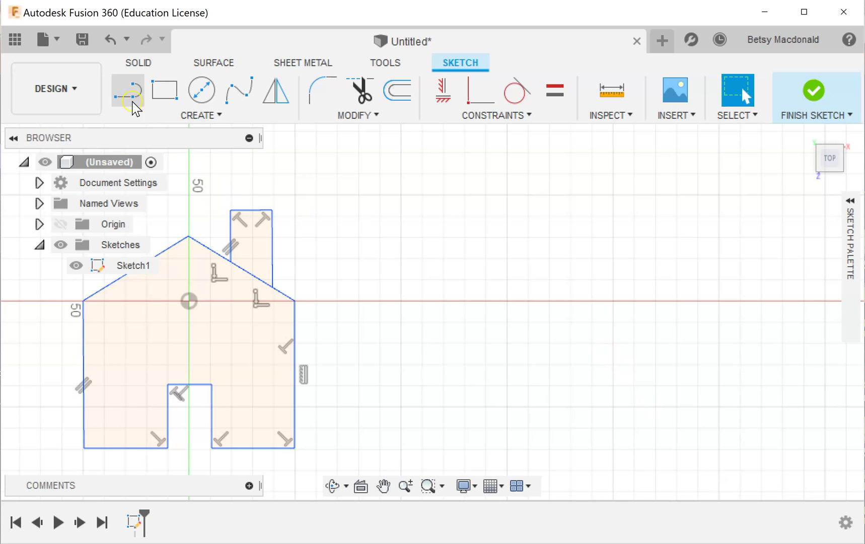
pyautogui.click(402, 301)
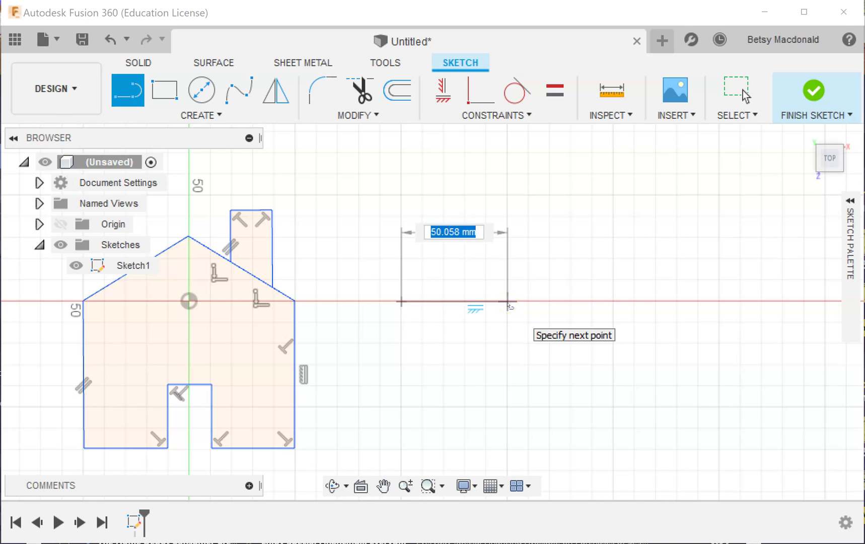
pyautogui.click(507, 301)
pyautogui.press('Escape')
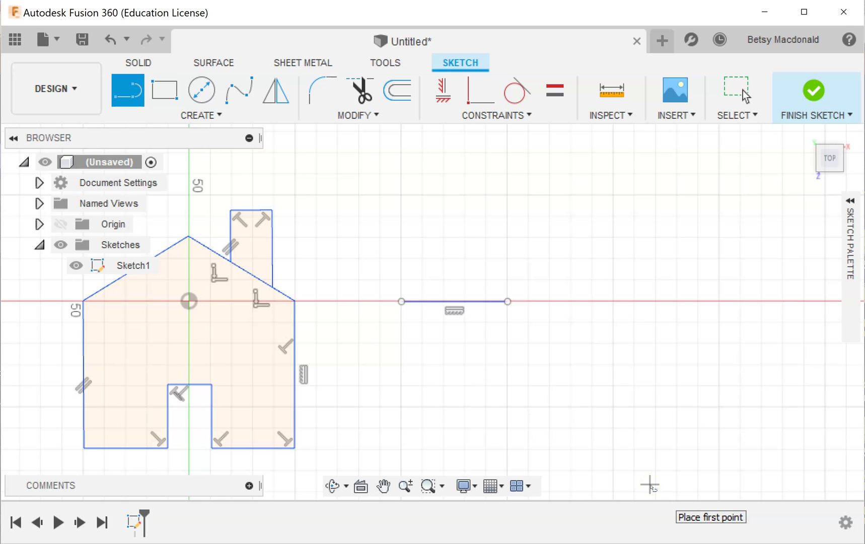
pyautogui.click(402, 269)
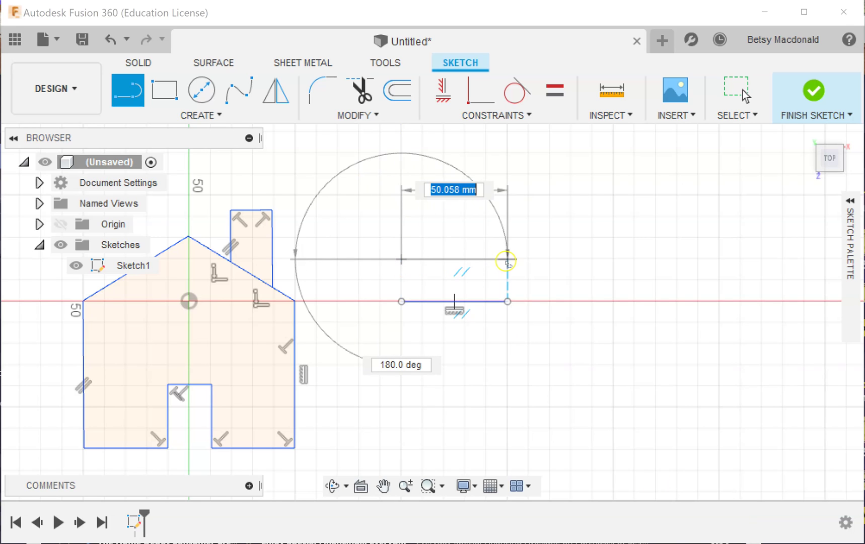
pyautogui.click(507, 260)
pyautogui.press('Escape')
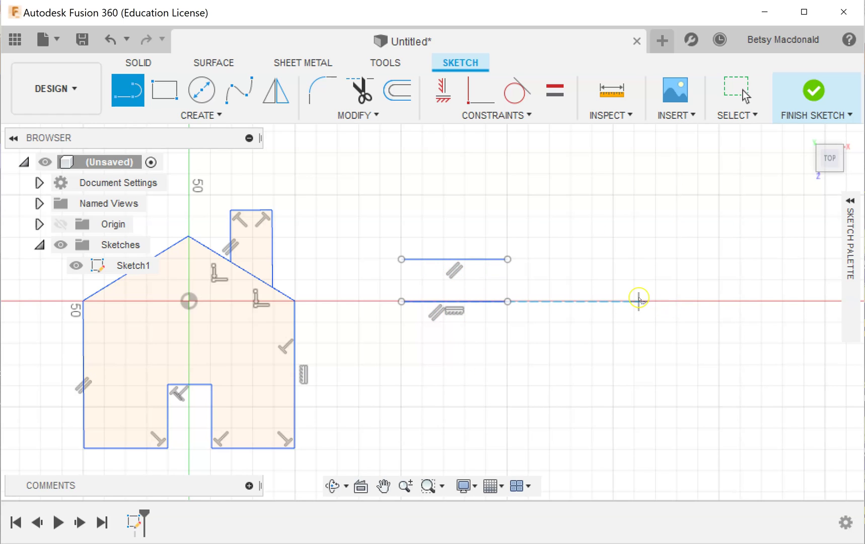
# Cap the right end of the two lines with a semicircular 3-point arc.
pyautogui.click(206, 119)
pyautogui.moveTo(195, 196)
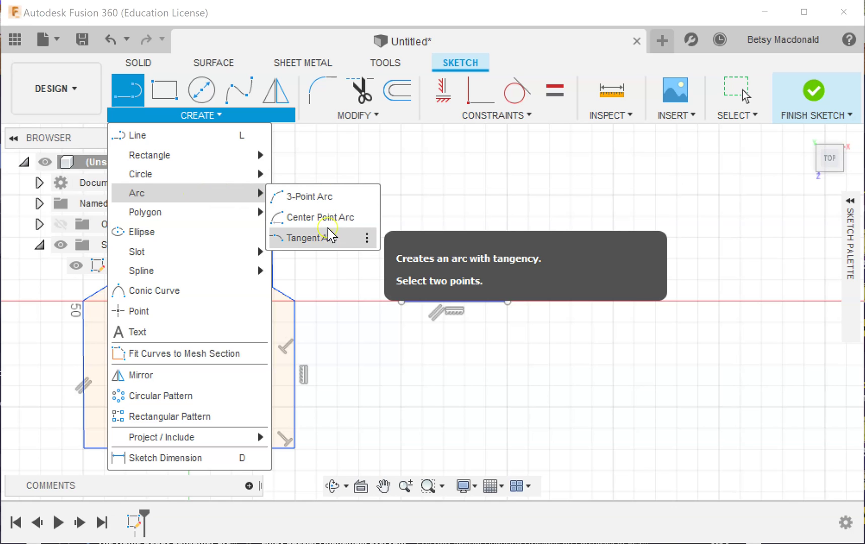
pyautogui.click(320, 196)
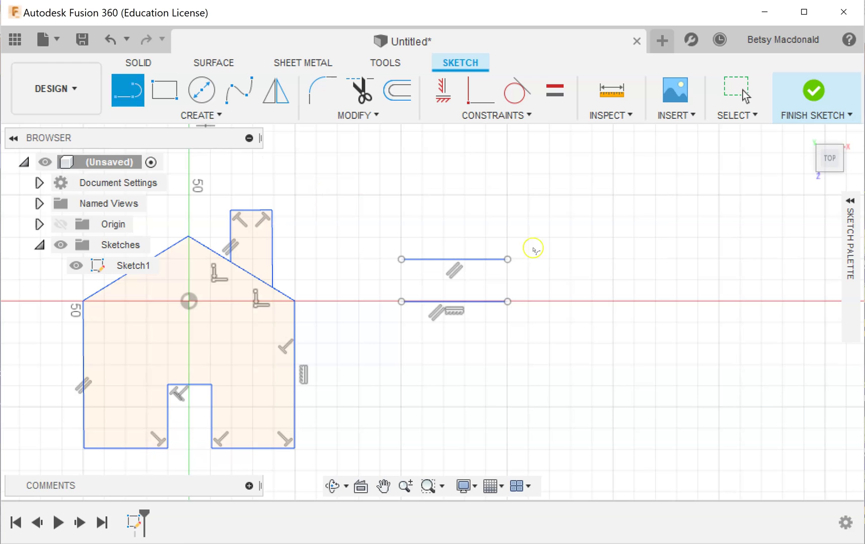
pyautogui.click(508, 259)
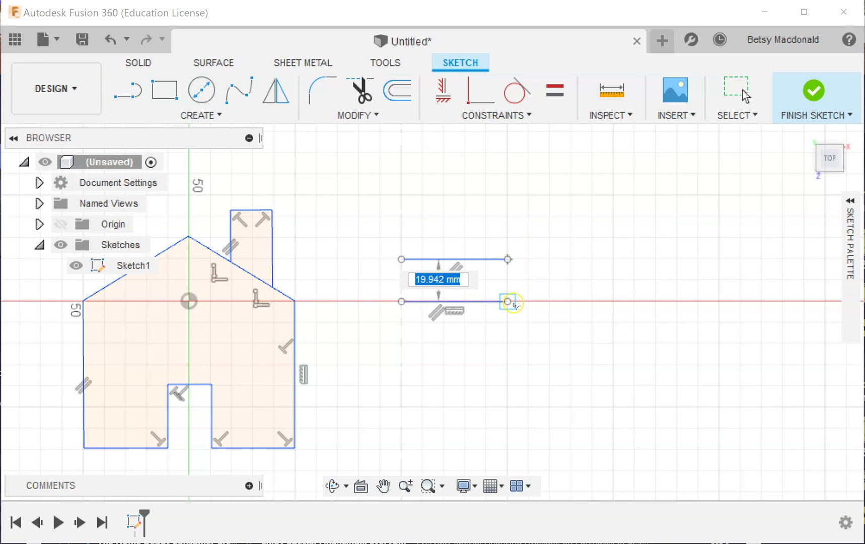
pyautogui.click(508, 301)
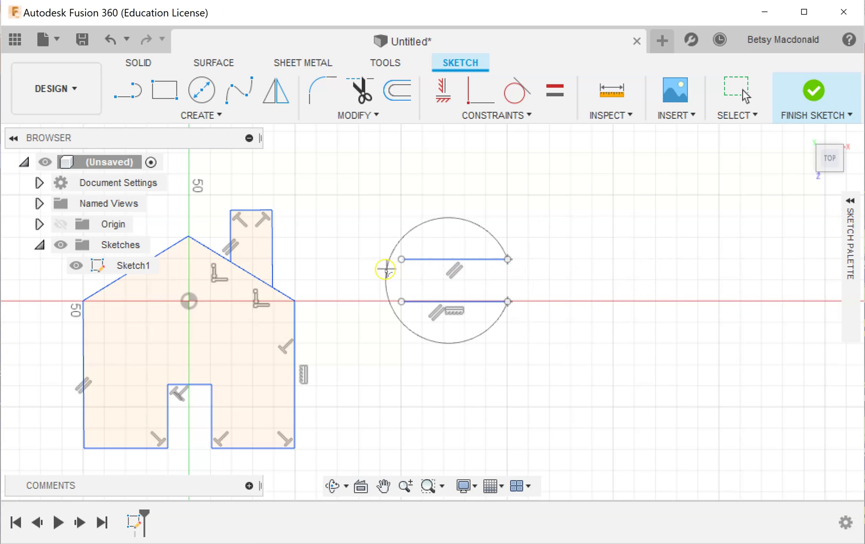
pyautogui.click(520, 275)
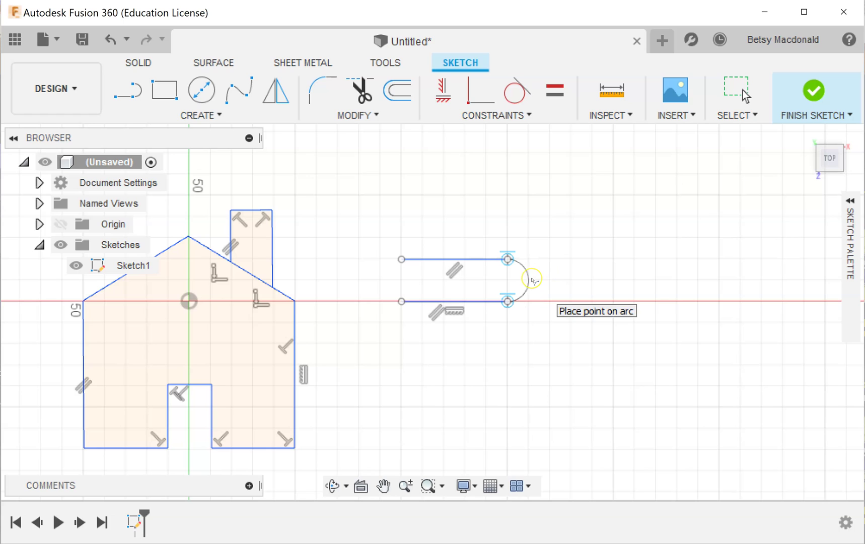
pyautogui.click(534, 280)
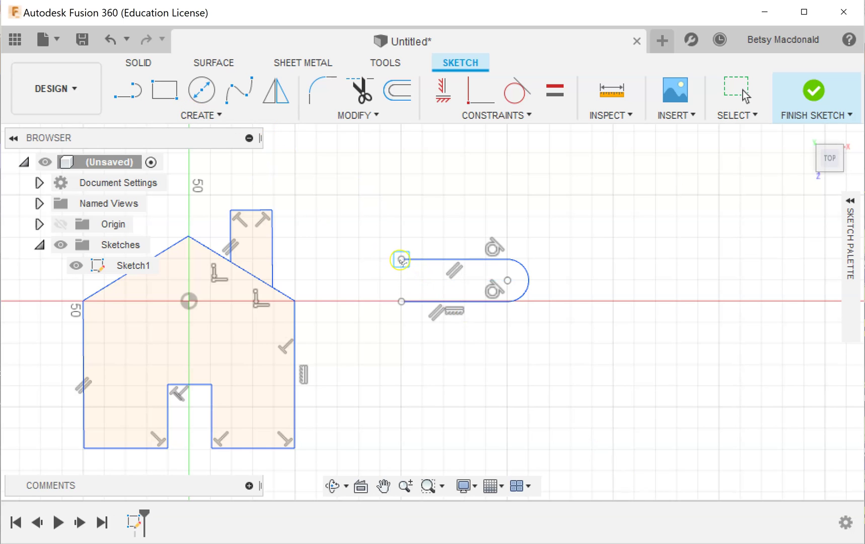
# Cap the left end with a semicircular arc to close the slot.
pyautogui.click(401, 260)
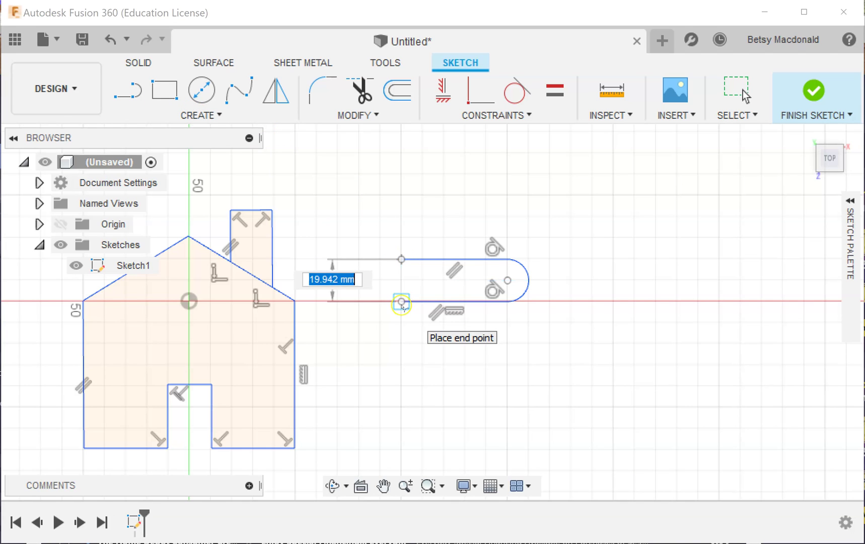
pyautogui.click(401, 302)
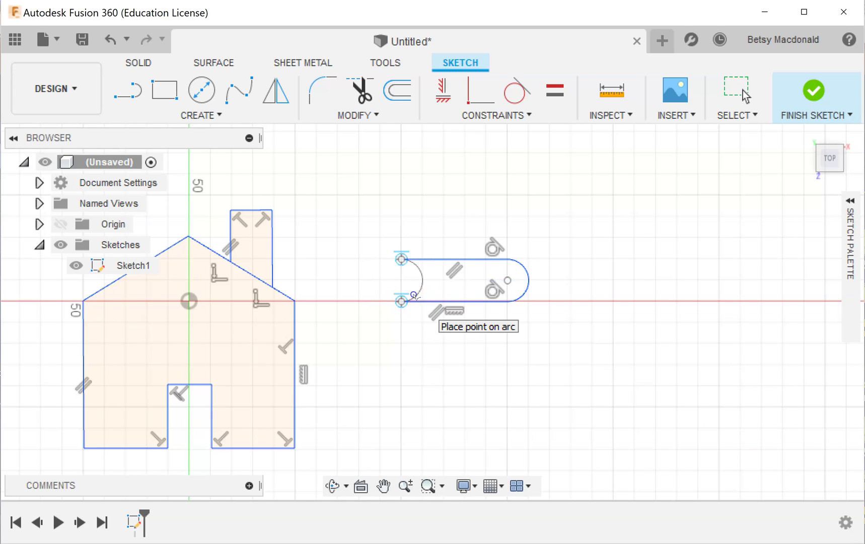
pyautogui.click(414, 296)
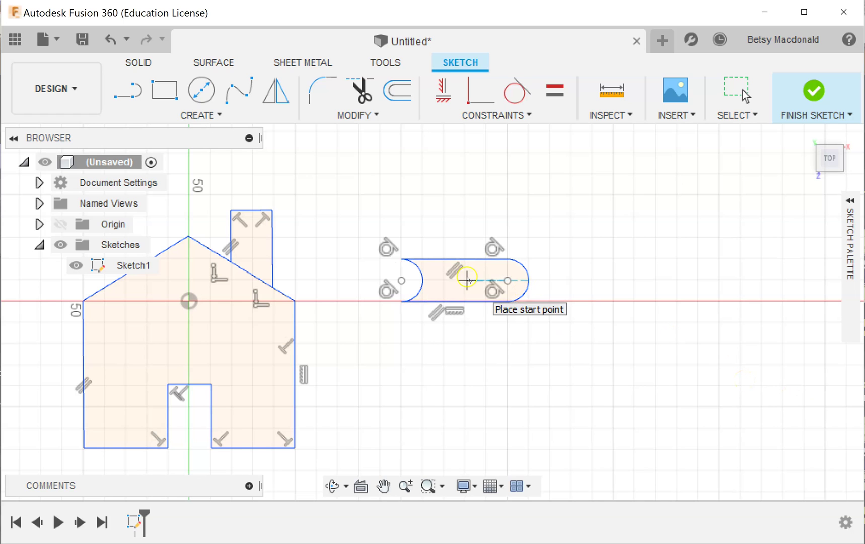
pyautogui.click(204, 351)
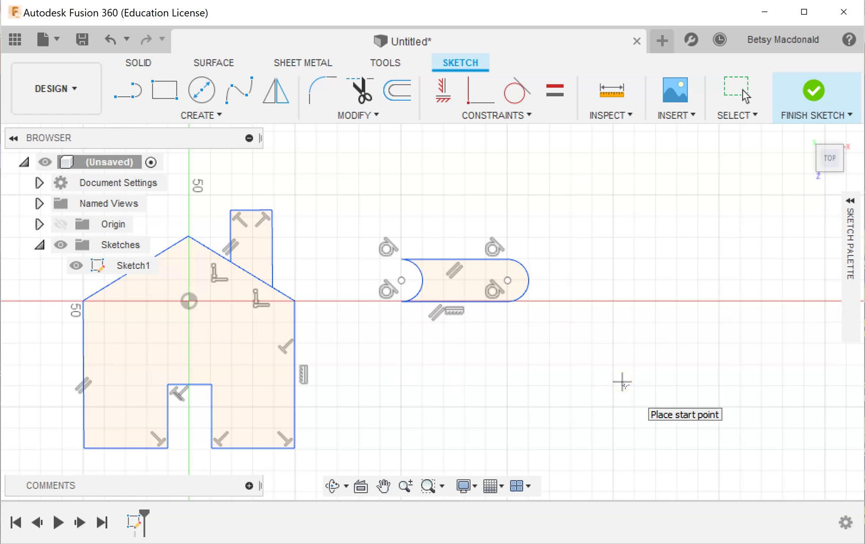
pyautogui.click(570, 350)
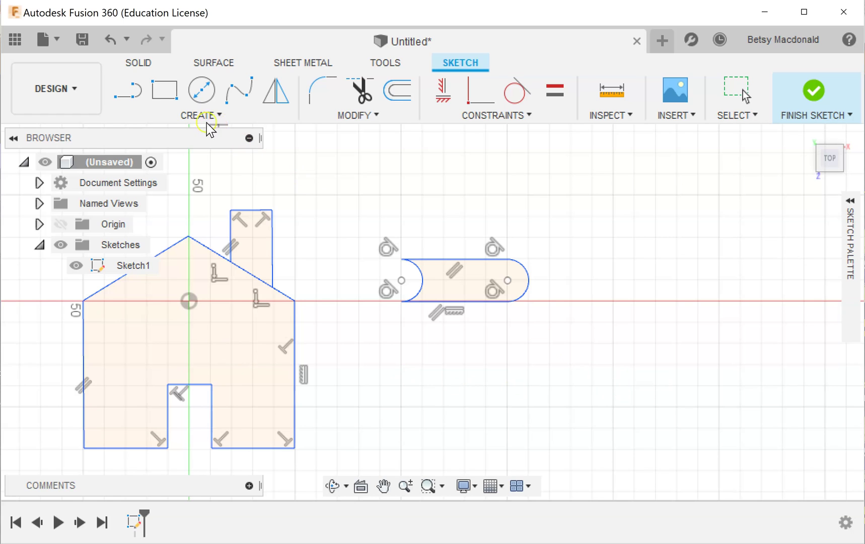
pyautogui.click(134, 94)
pyautogui.click(241, 270)
pyautogui.press('Escape')
# Trim the roof line pieces inside the chimney base so the chimney merges into the roof.
pyautogui.click(367, 98)
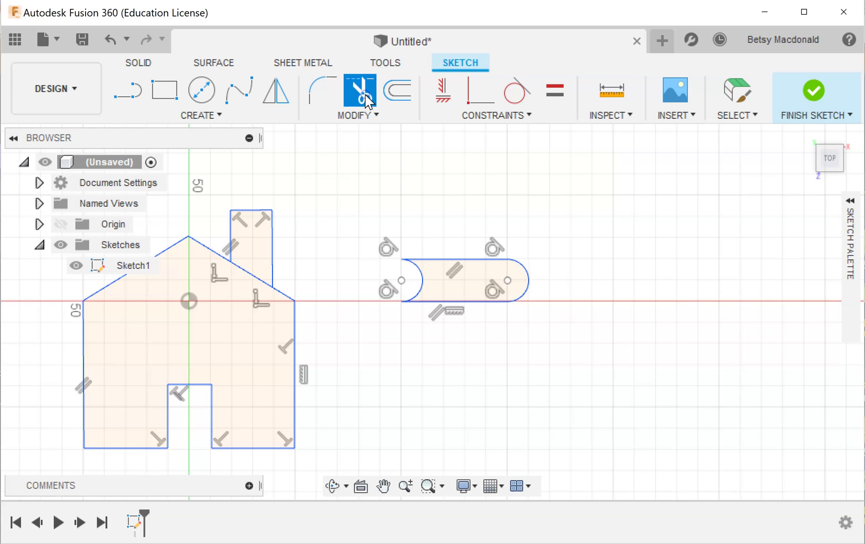
pyautogui.click(245, 285)
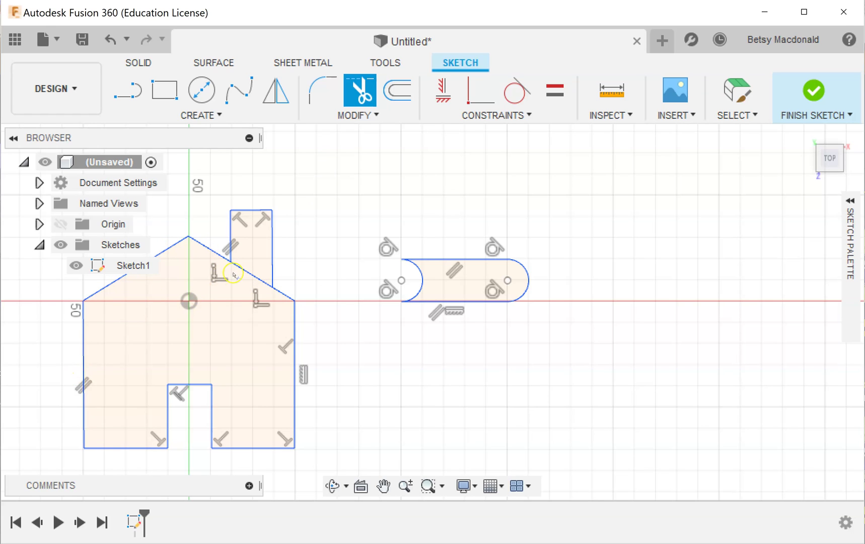
pyautogui.click(250, 275)
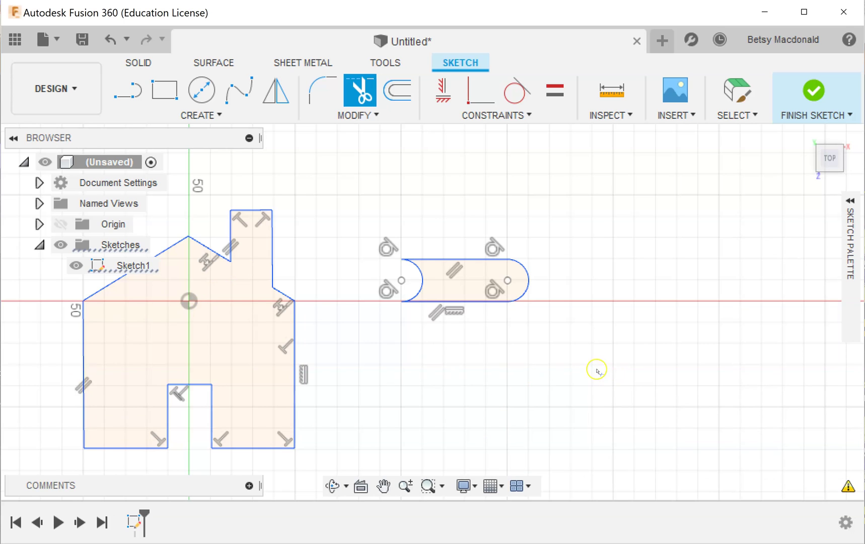
pyautogui.moveTo(597, 370)
pyautogui.mouseDown(button='middle')
pyautogui.moveTo(672, 376)
pyautogui.moveTo(714, 361)
pyautogui.mouseUp(button='middle')
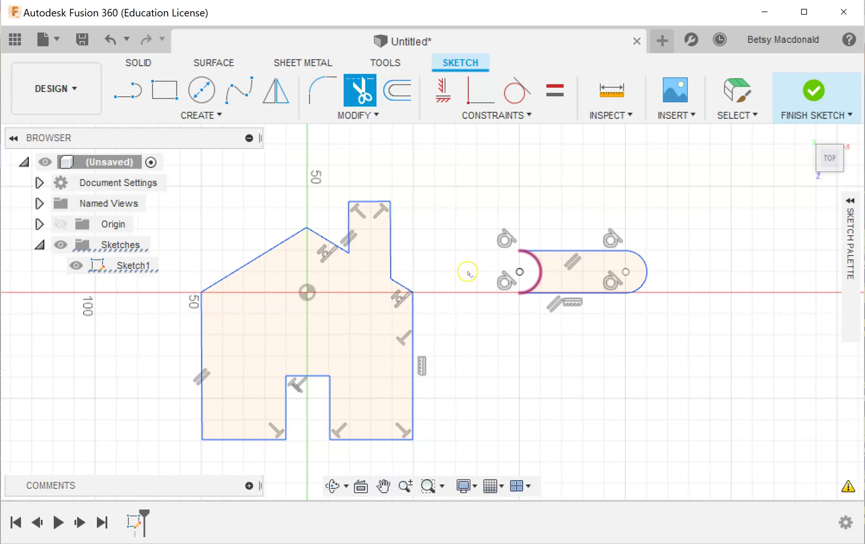